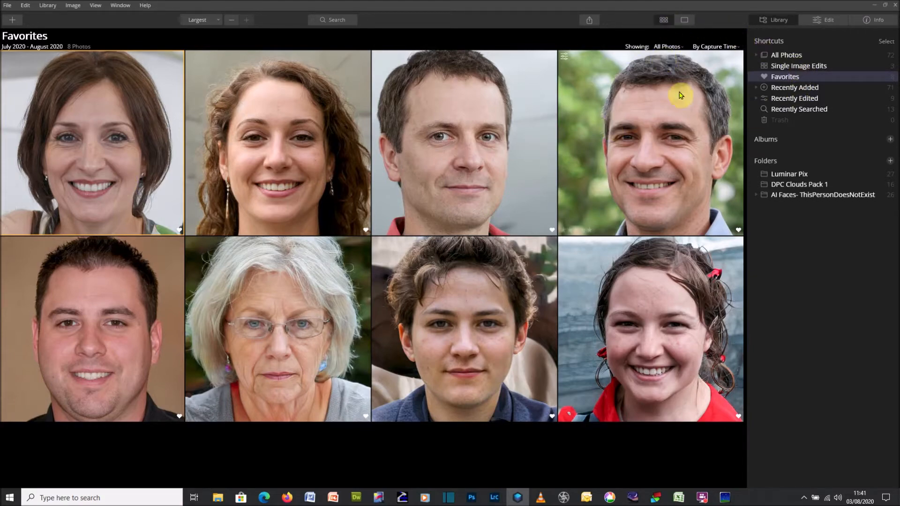
Switch the favorite photo to Edit mode and browse the Essentials, Creative and Portrait tool categories
left_click(818, 24)
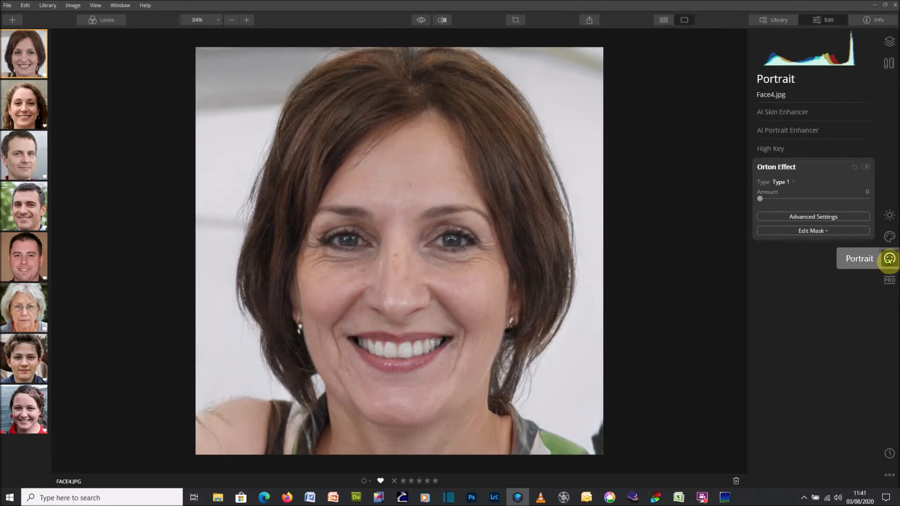
left_click(890, 214)
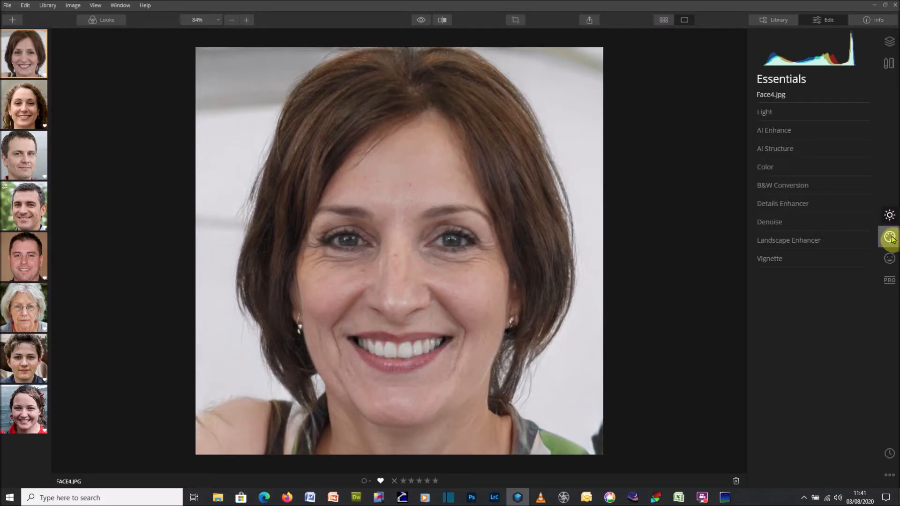
left_click(890, 238)
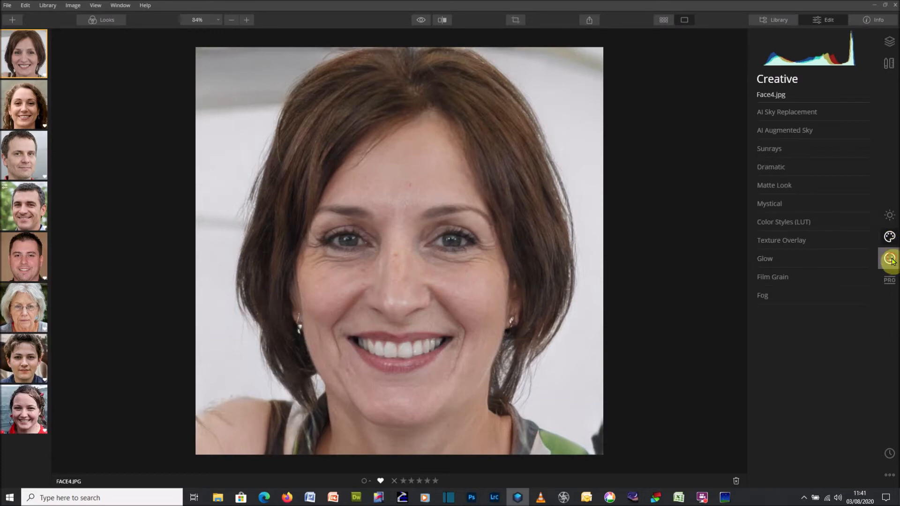
left_click(891, 259)
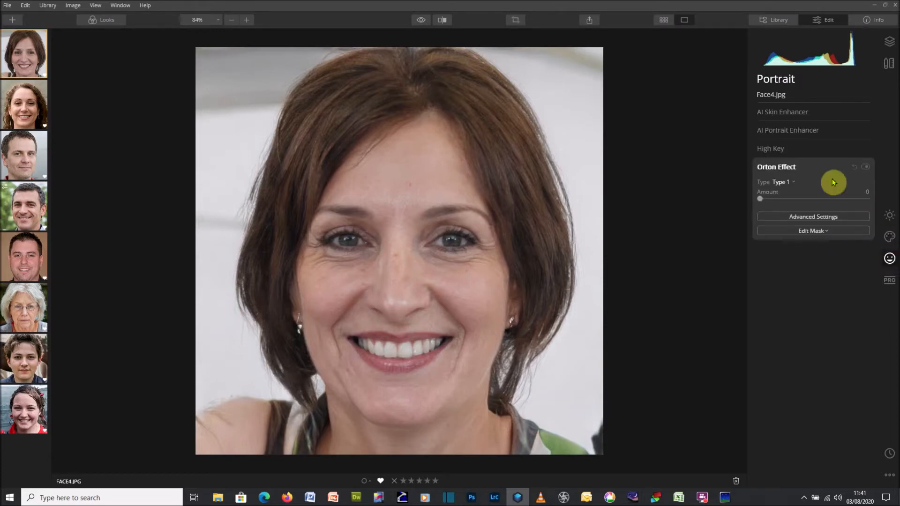
Open AI Skin Enhancer, zoom the photo to 100%, and turn on AI Skin Defects Removal
left_click(774, 112)
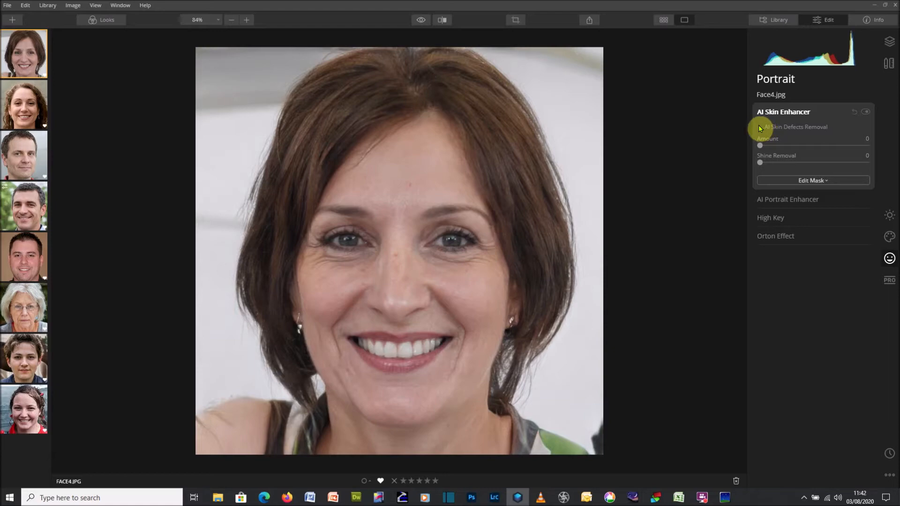
left_click(408, 191)
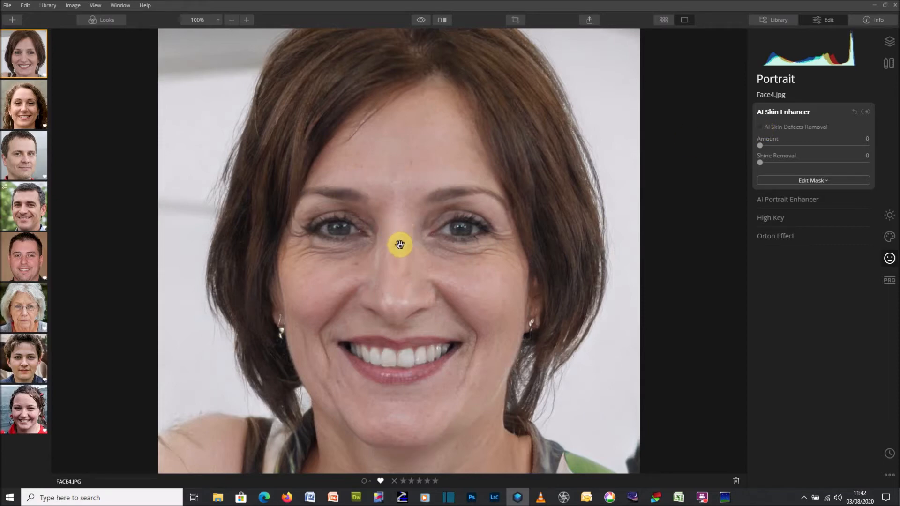
left_click(760, 128)
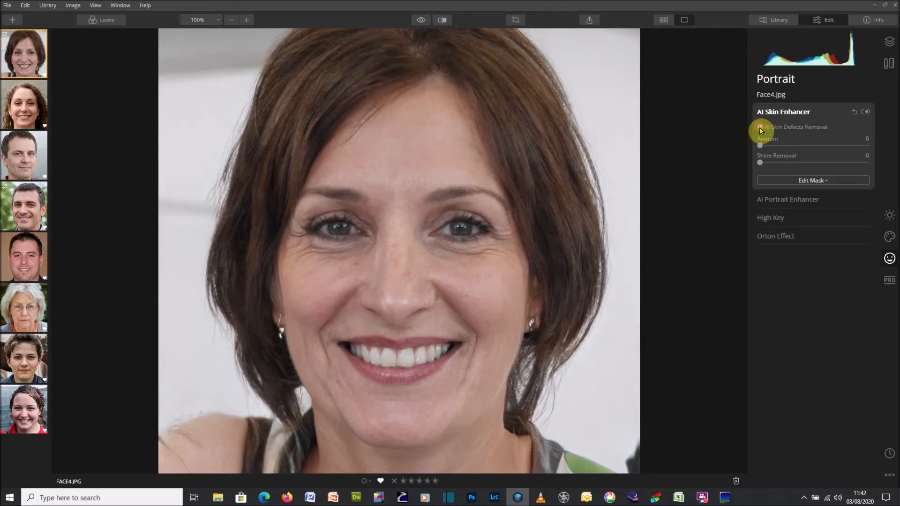
left_click(760, 129)
left_click(761, 129)
left_click(760, 127)
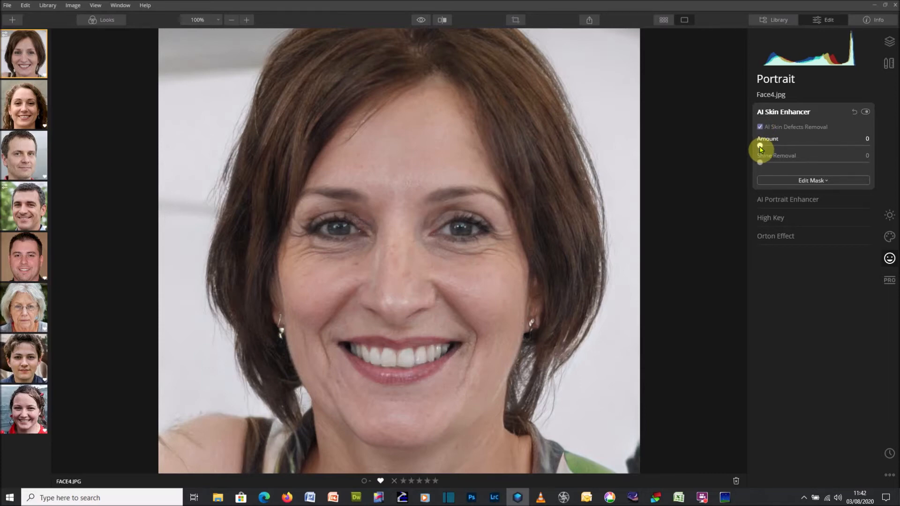
Set the AI Skin Enhancer Amount to 57 and Shine Removal to 61
left_click_drag(802, 149, 760, 149)
left_click_drag(759, 148, 894, 152)
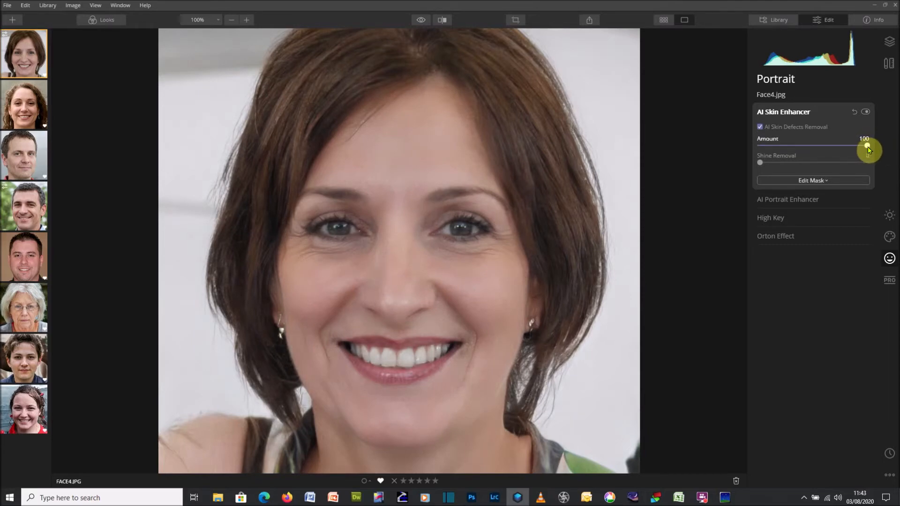
left_click_drag(855, 148, 821, 149)
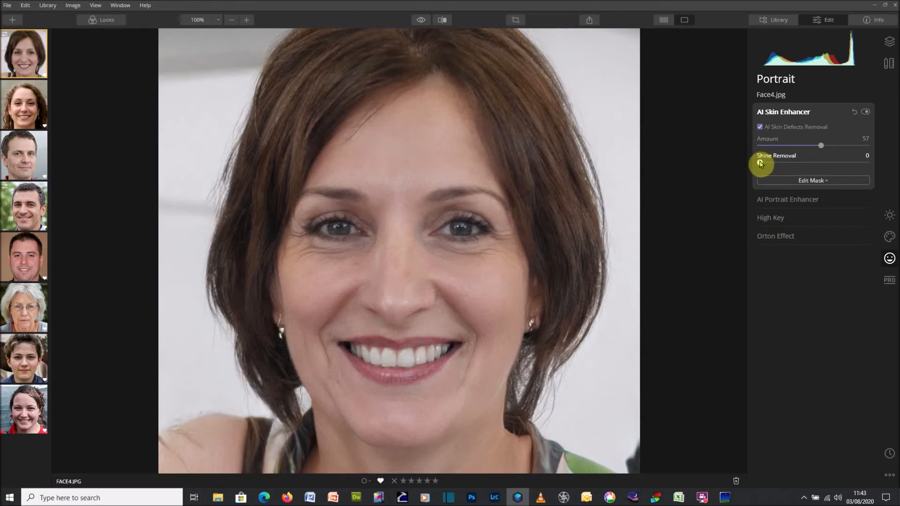
left_click_drag(760, 162, 826, 163)
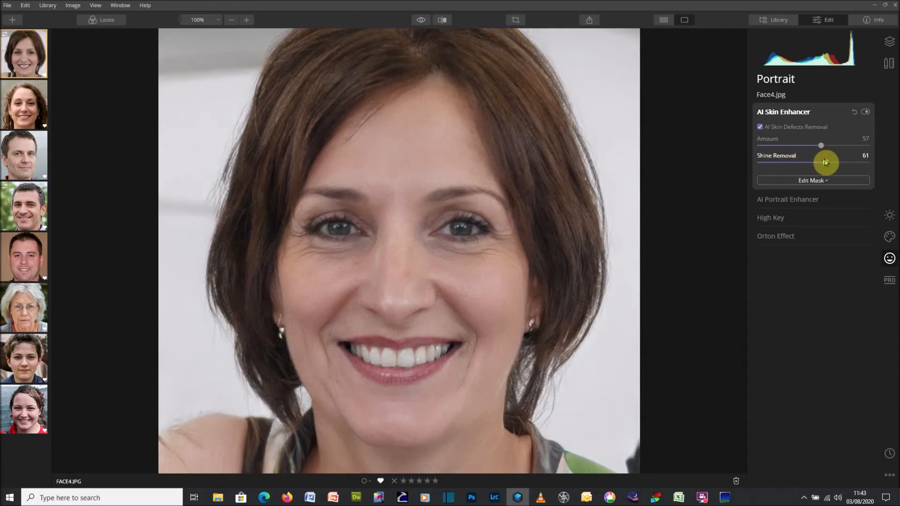
mouse_move(825, 167)
left_mouse_down()
mouse_move(864, 163)
mouse_move(826, 165)
left_mouse_up()
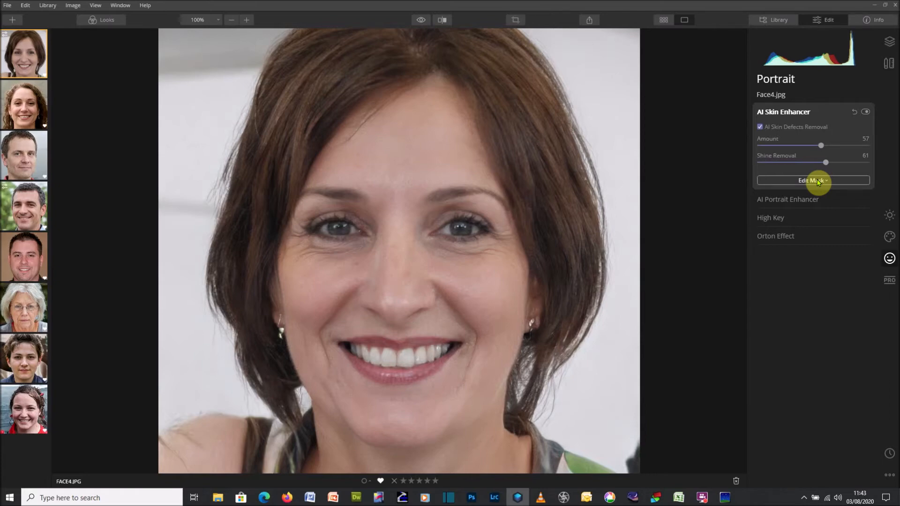
Collapse AI Skin Enhancer, open AI Portrait Enhancer and set Face Light to 25
left_click(800, 117)
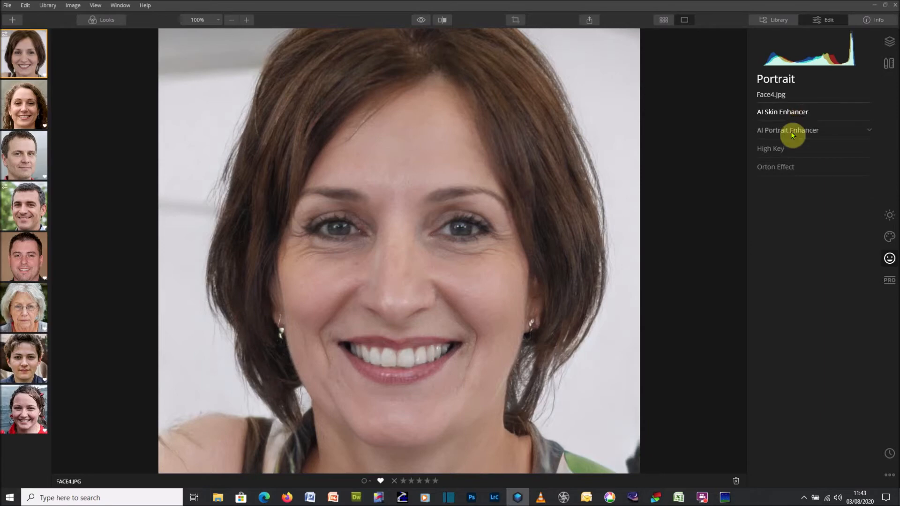
left_click(795, 133)
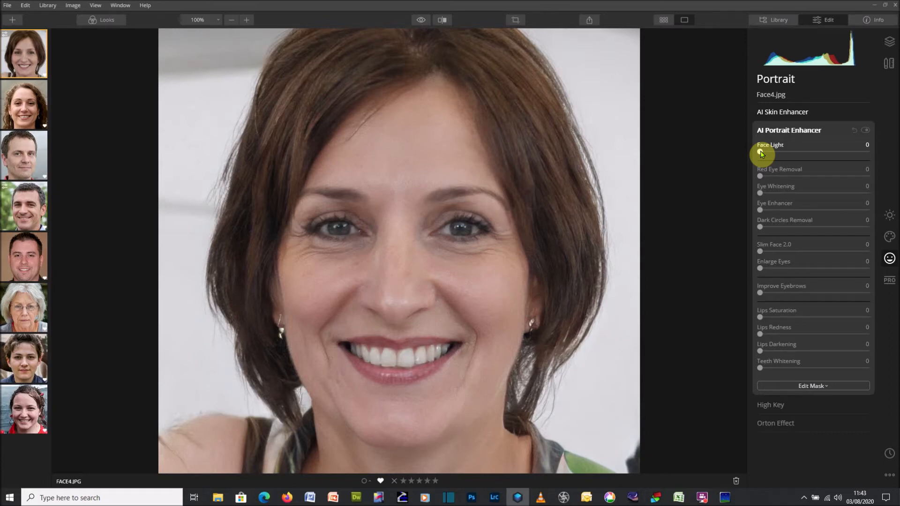
mouse_move(760, 153)
left_mouse_down()
mouse_move(868, 153)
mouse_move(777, 157)
left_mouse_up()
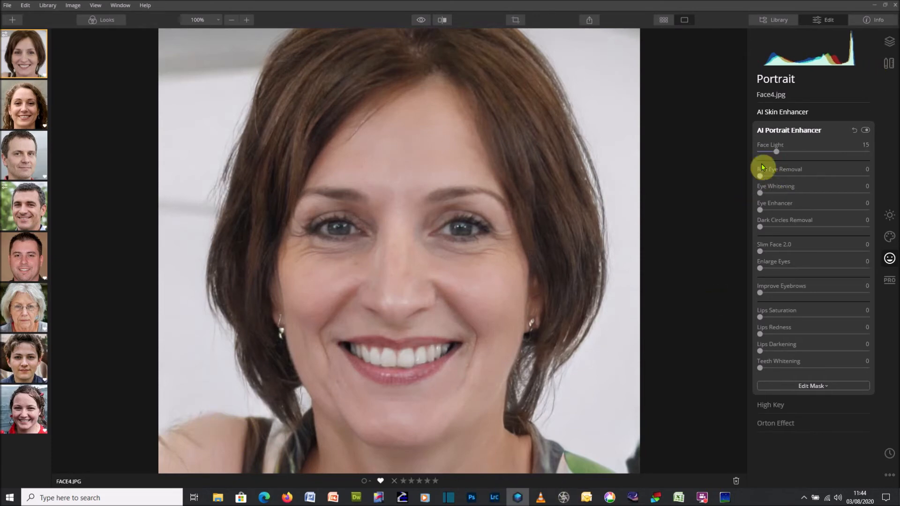
mouse_move(777, 153)
left_mouse_down()
mouse_move(799, 155)
mouse_move(745, 160)
mouse_move(789, 153)
mouse_move(788, 162)
left_mouse_up()
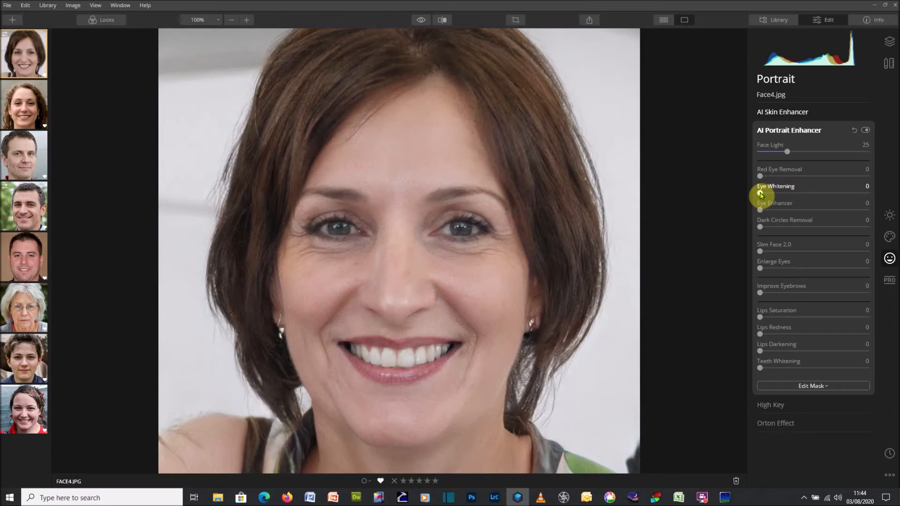
Set Eye Whitening to 40 and Eye Enhancer to 40 in AI Portrait Enhancer
left_click_drag(761, 193, 872, 201)
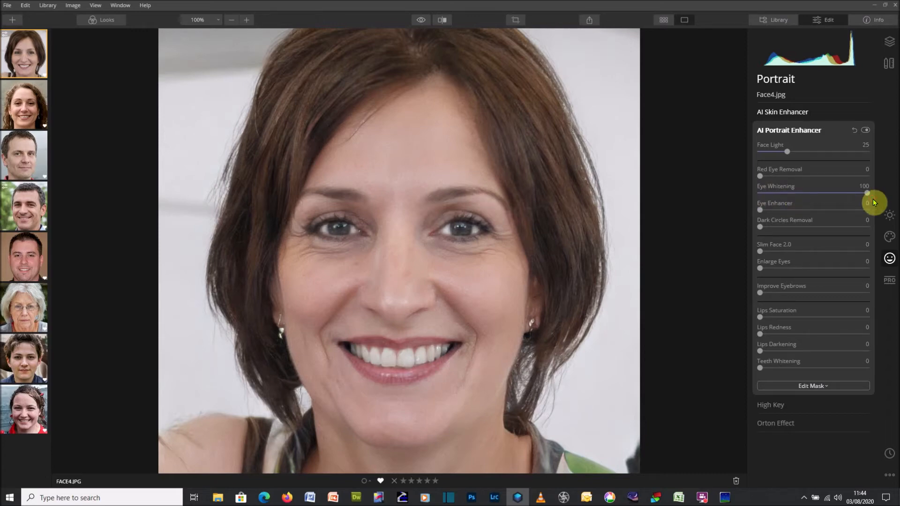
left_click_drag(867, 195, 803, 197)
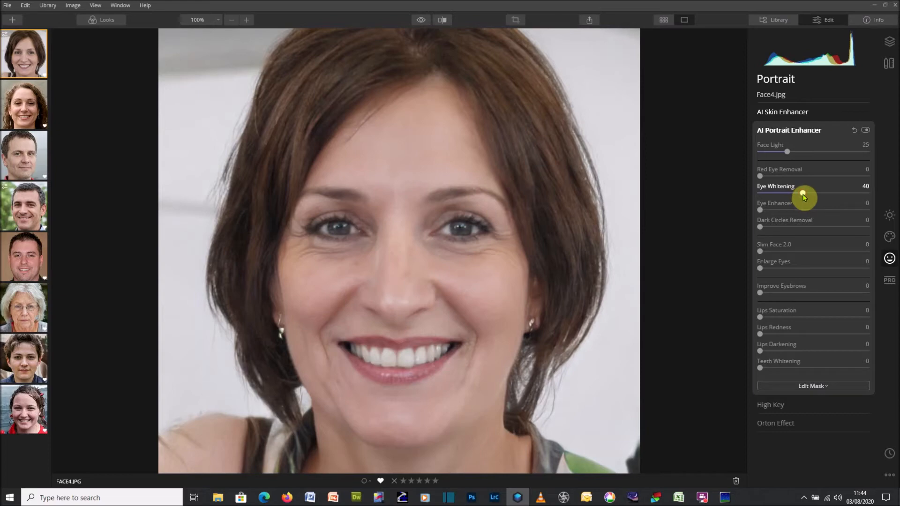
left_click_drag(760, 212, 777, 211)
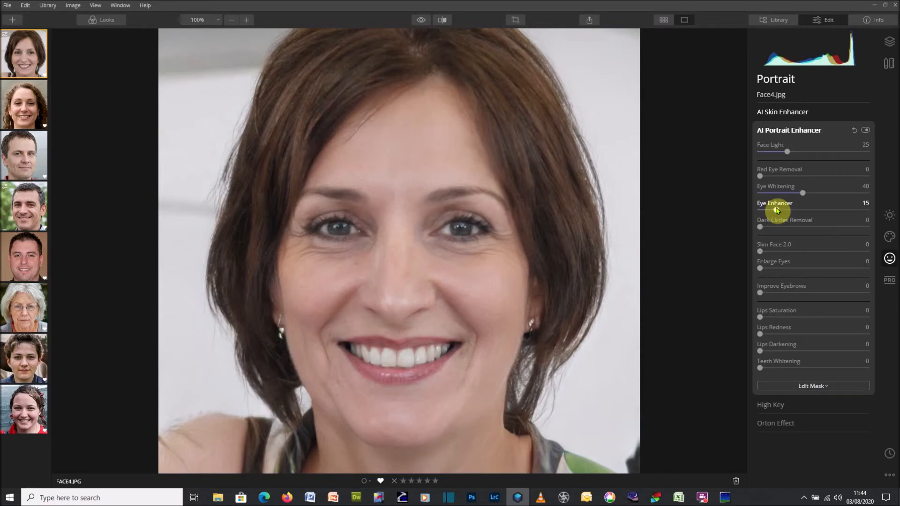
left_click_drag(777, 211, 804, 212)
Set Dark Circles Removal to 100 and toggle AI Portrait Enhancer off and on to compare
left_click_drag(760, 226, 874, 225)
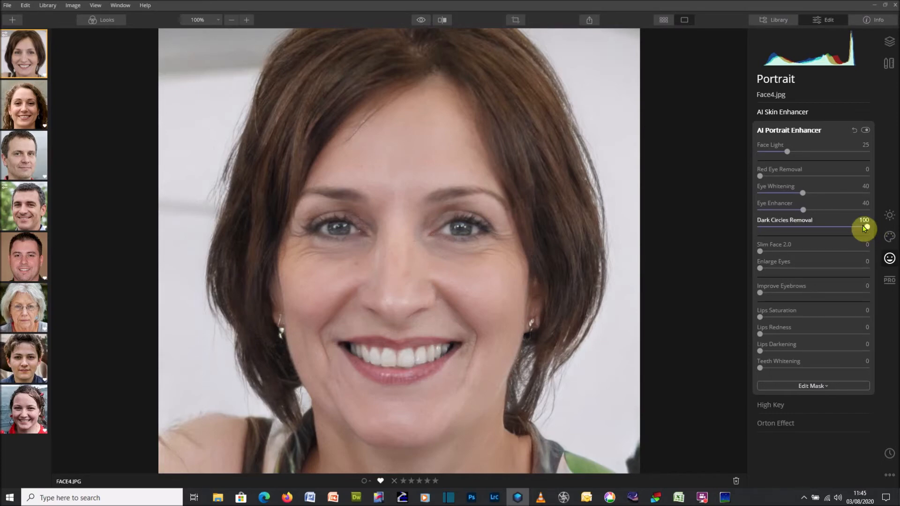
left_click(866, 130)
left_click(865, 131)
left_click(865, 131)
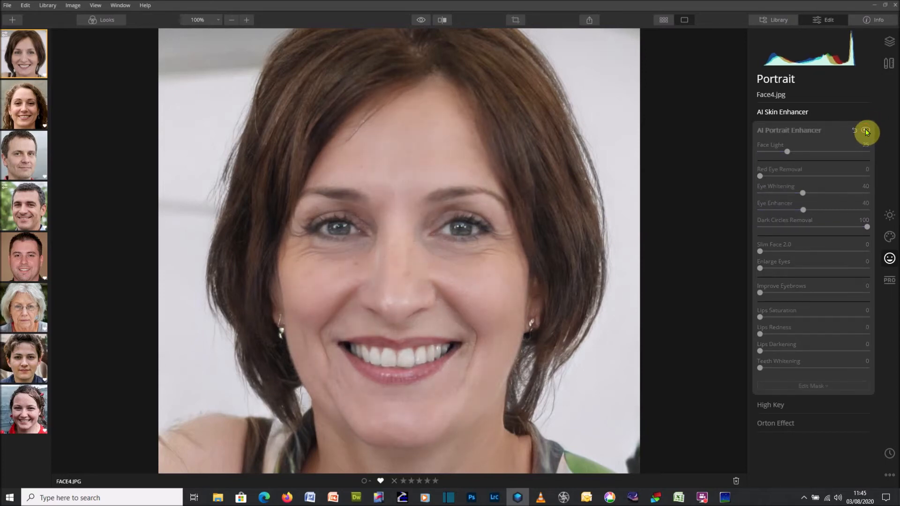
left_click(866, 131)
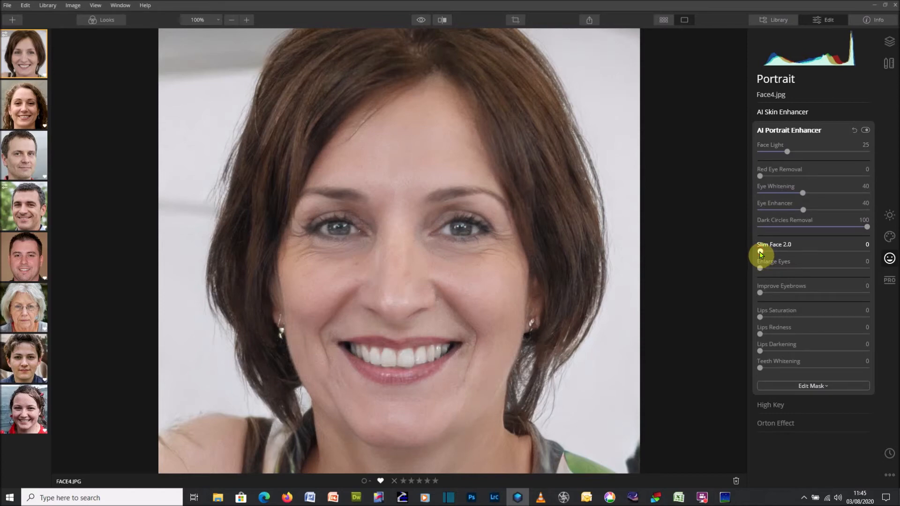
Try Slim Face 2.0 at 100, compare the before and after views, and reset the slider
left_click_drag(760, 255, 886, 255)
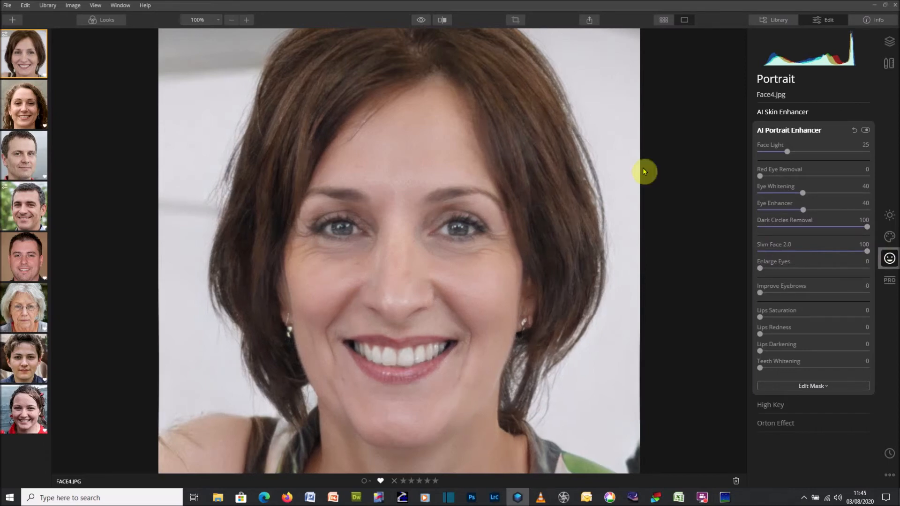
left_click(420, 23)
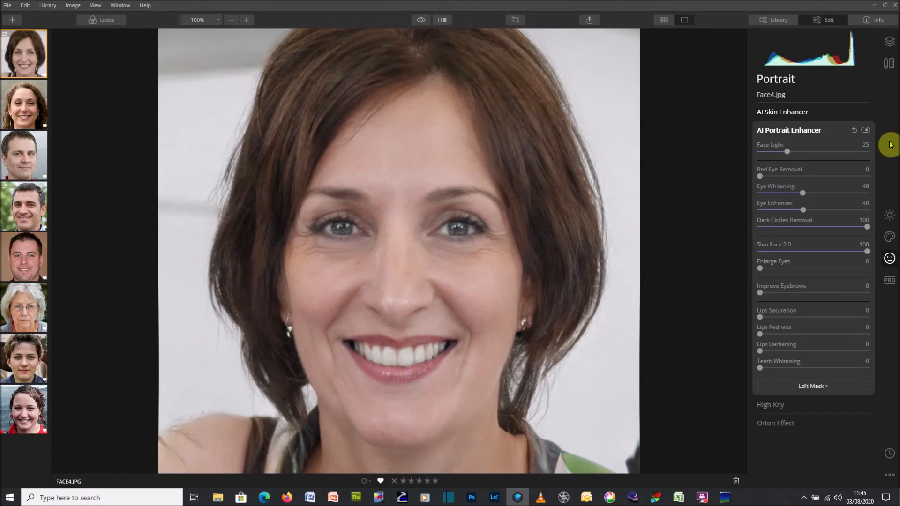
left_click(865, 132)
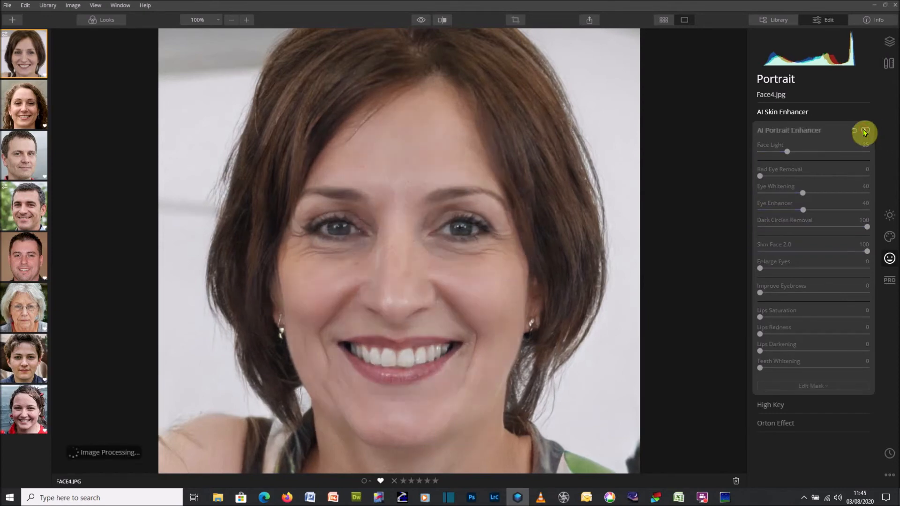
left_click(865, 133)
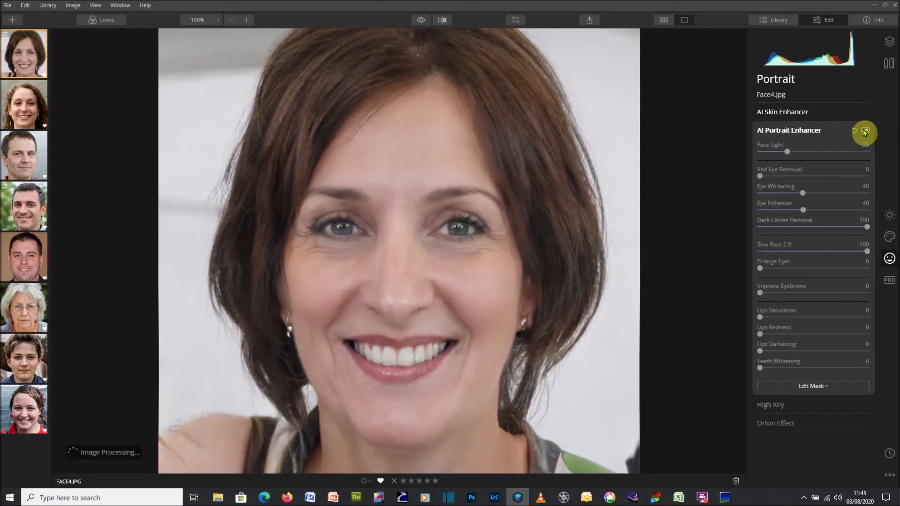
double_click(867, 251)
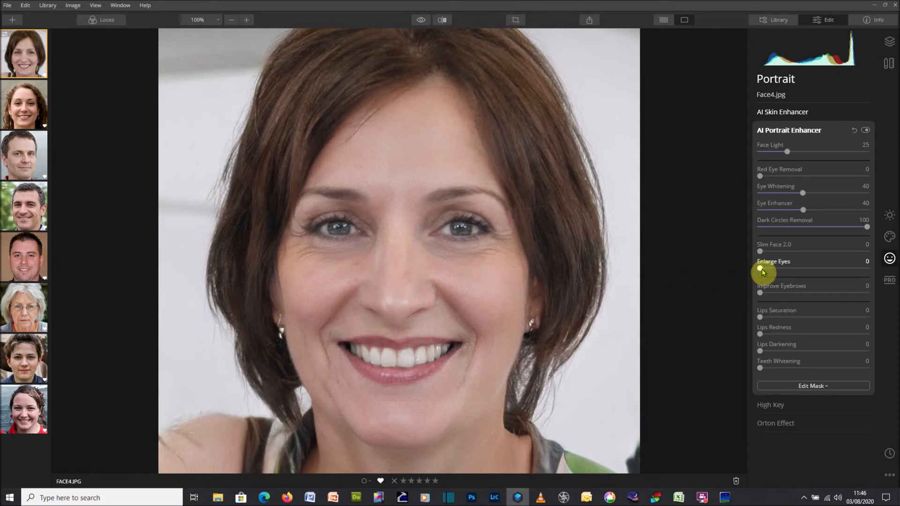
Set Enlarge Eyes to 44, Improve Eyebrows to 58, and Lips Saturation to 61
left_click_drag(759, 270, 807, 271)
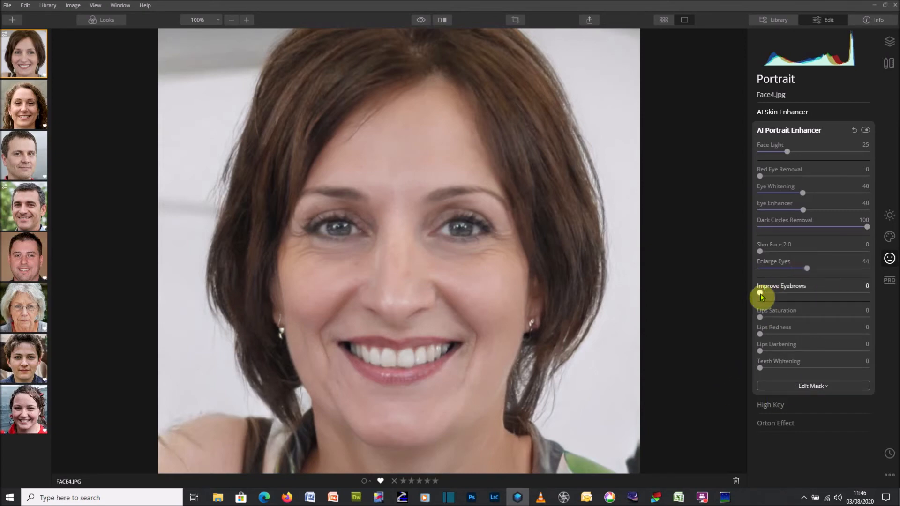
left_click_drag(761, 295, 825, 300)
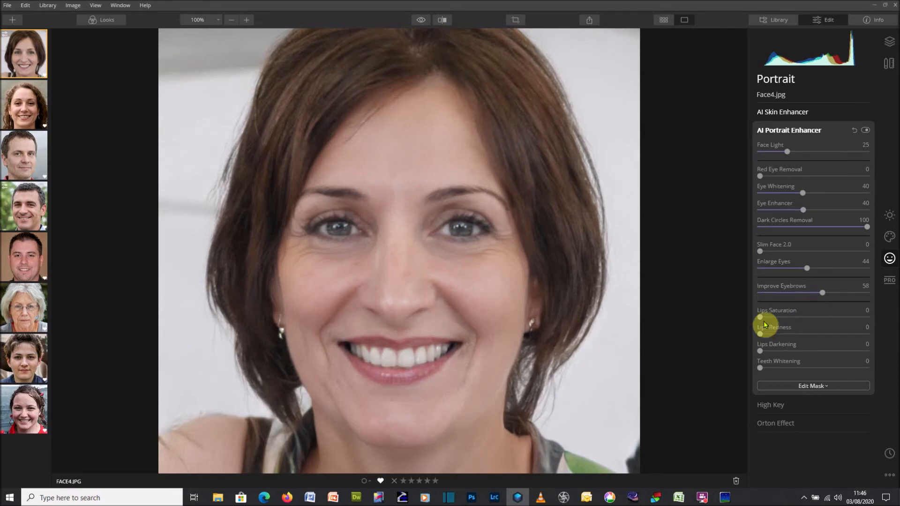
left_click_drag(759, 318, 825, 317)
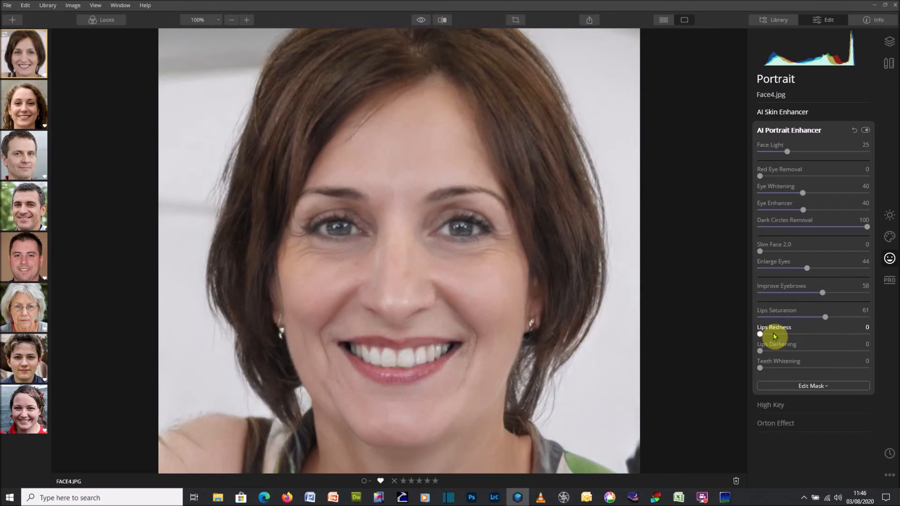
Set Lips Redness to 15, Lips Darkening to 35, and Teeth Whitening to 23
left_click_drag(760, 334, 798, 350)
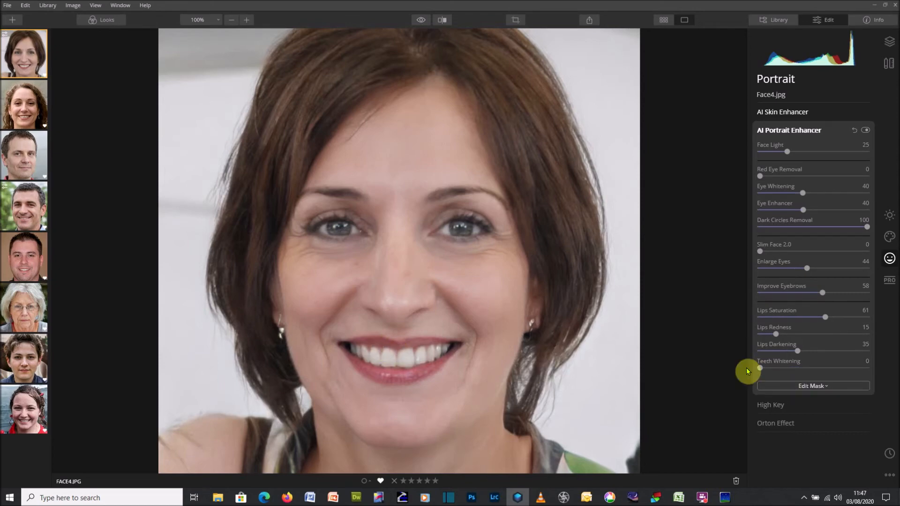
left_click_drag(761, 367, 785, 372)
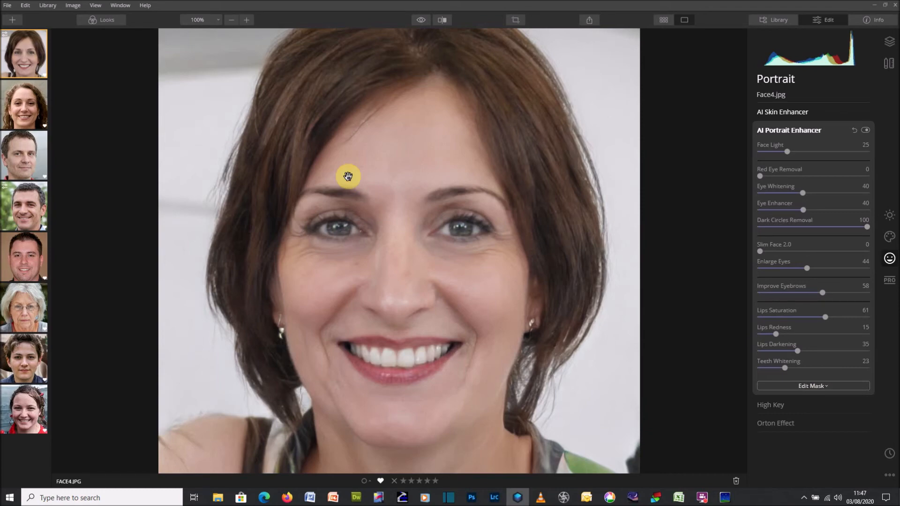
Collapse AI Portrait Enhancer, open High Key, try its Amount at 99, and reset it
left_click(803, 132)
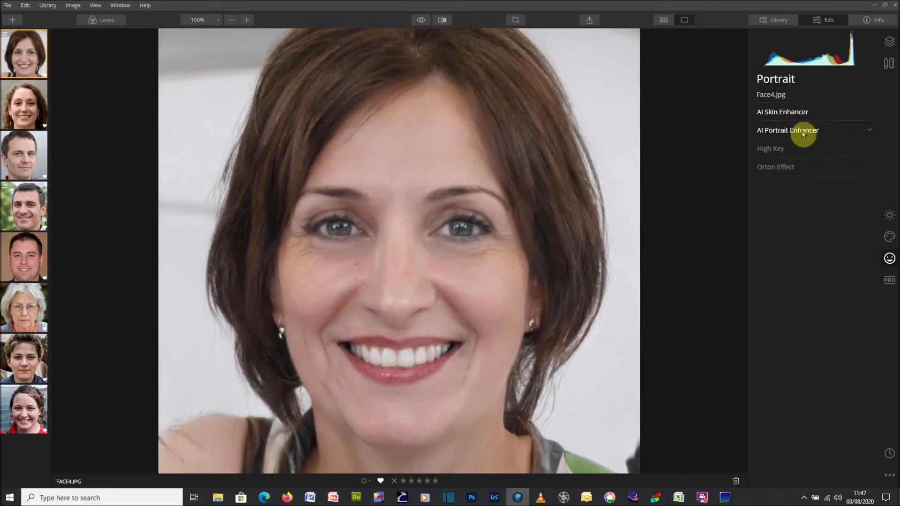
left_click(790, 151)
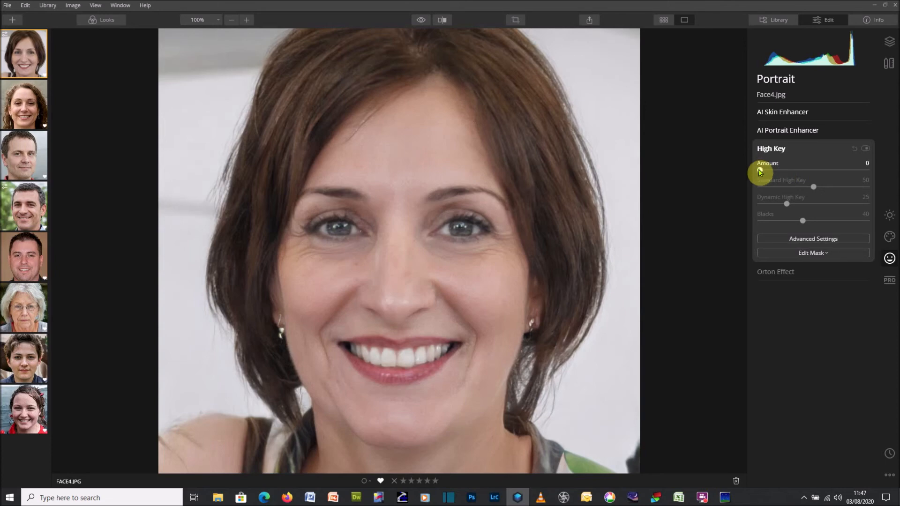
left_click_drag(760, 171, 866, 173)
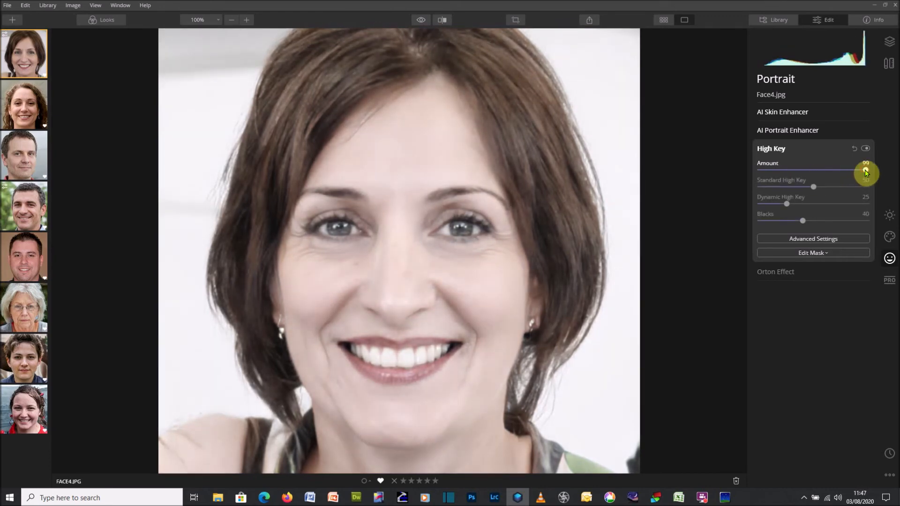
double_click(866, 173)
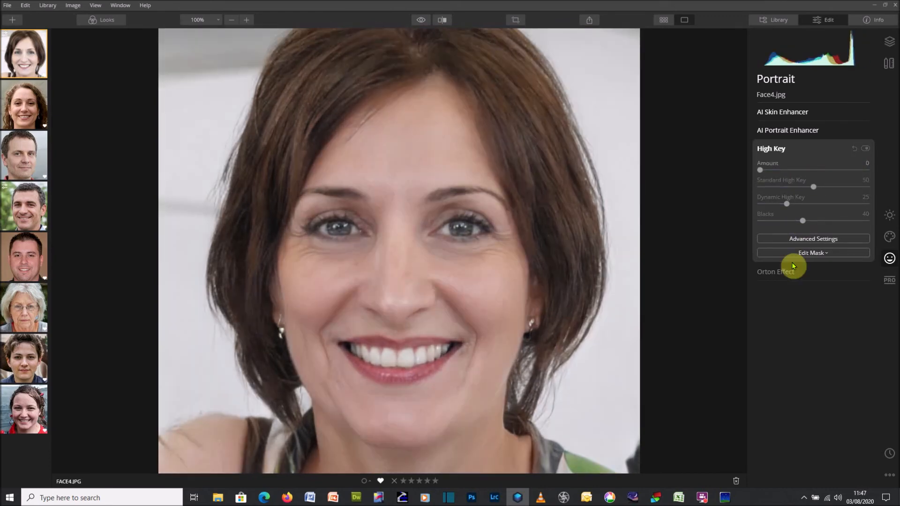
Collapse High Key, open Orton Effect, and try switching its Type to Type 2 and back to Type 1
left_click(787, 147)
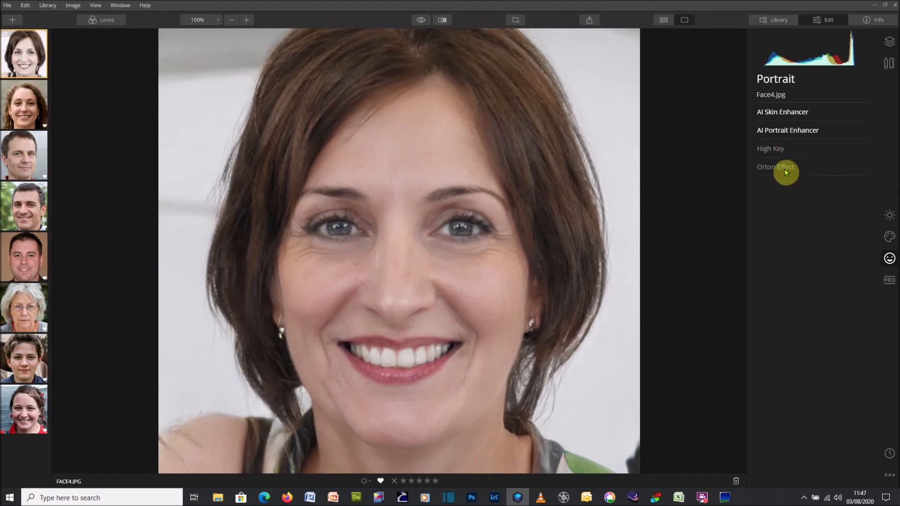
left_click(783, 167)
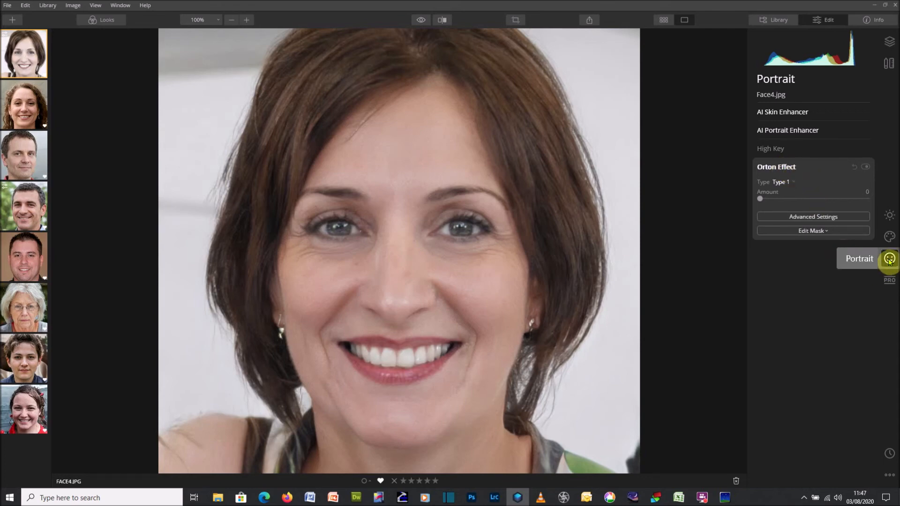
left_click(787, 186)
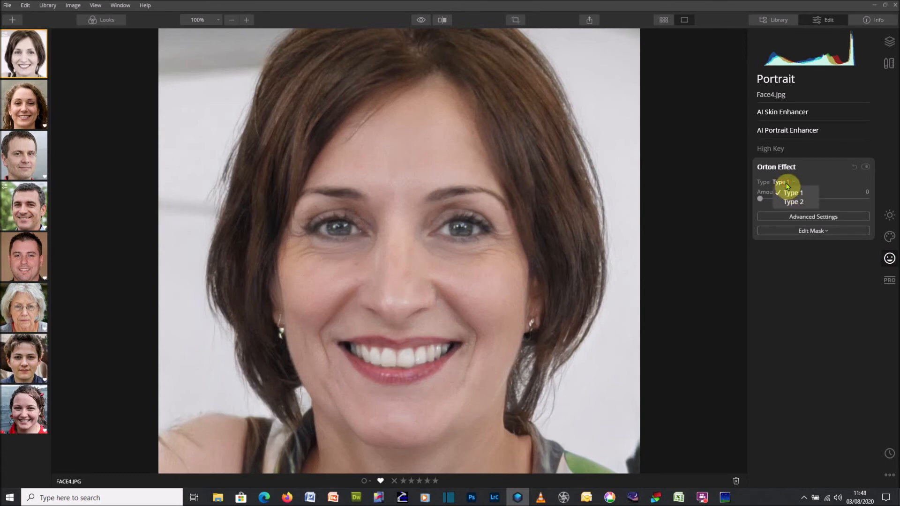
left_click(792, 203)
left_click(789, 184)
left_click(789, 194)
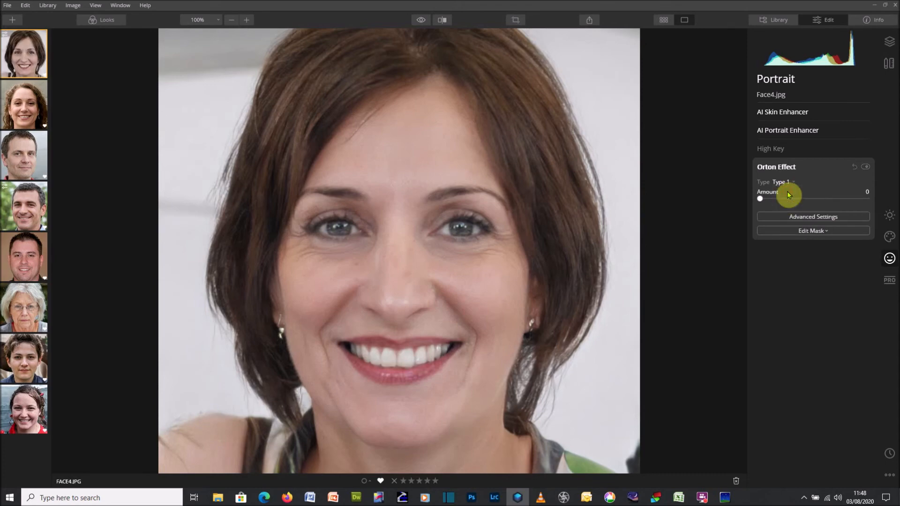
Try the Orton Effect Amount at 100 with Type 2 and Type 1, then set Amount to 25 with Type 1
left_click_drag(760, 201, 877, 201)
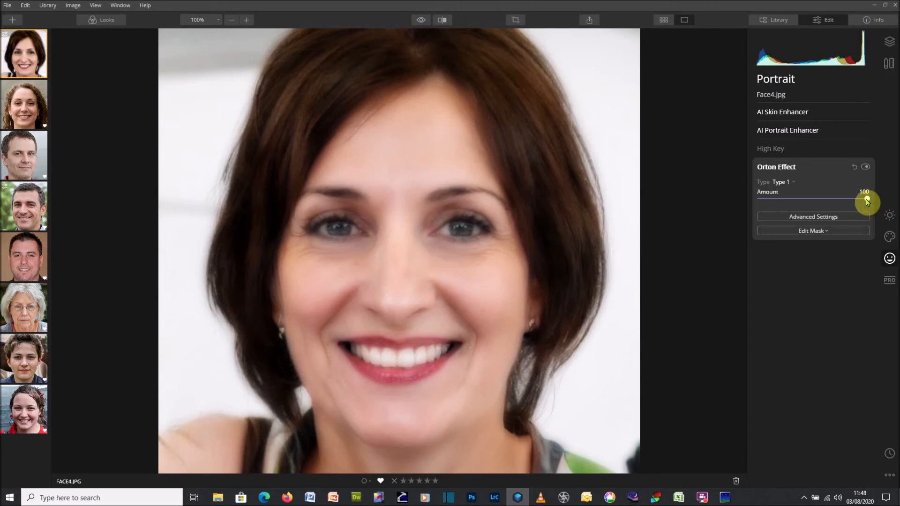
left_click(788, 185)
left_click(788, 199)
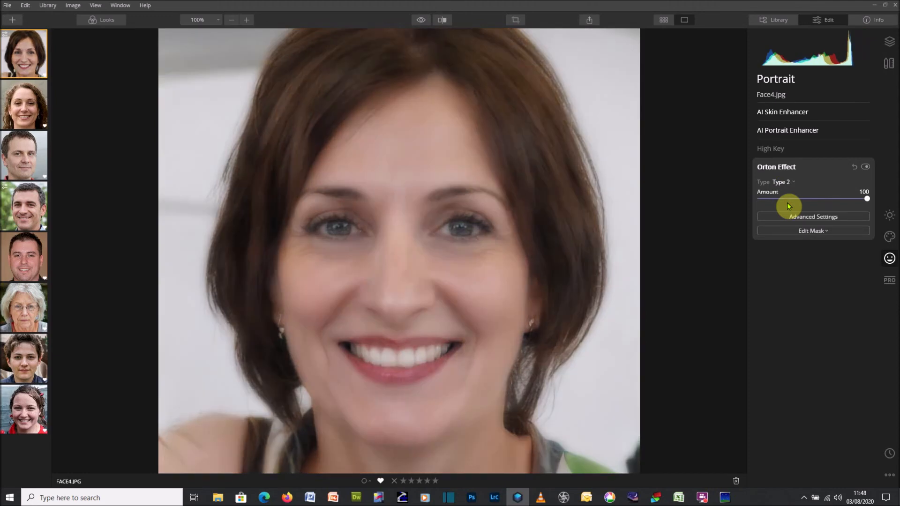
left_click(788, 183)
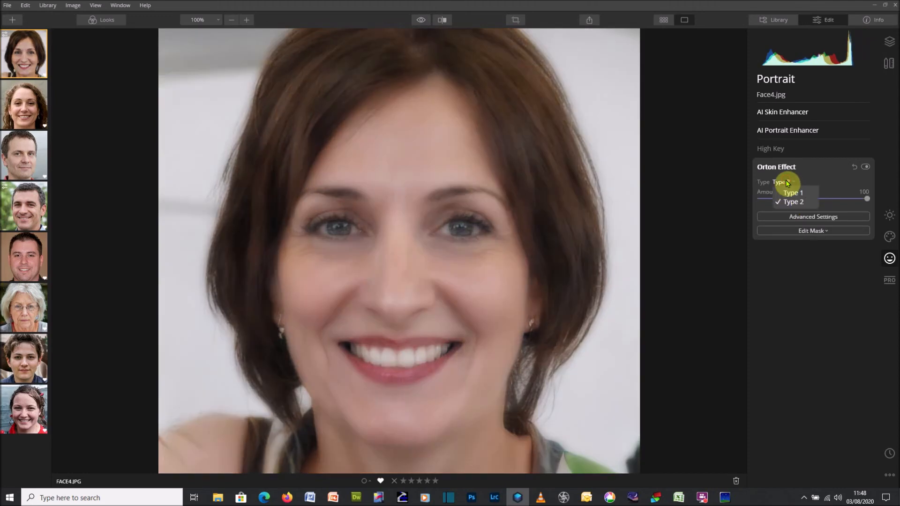
left_click(788, 192)
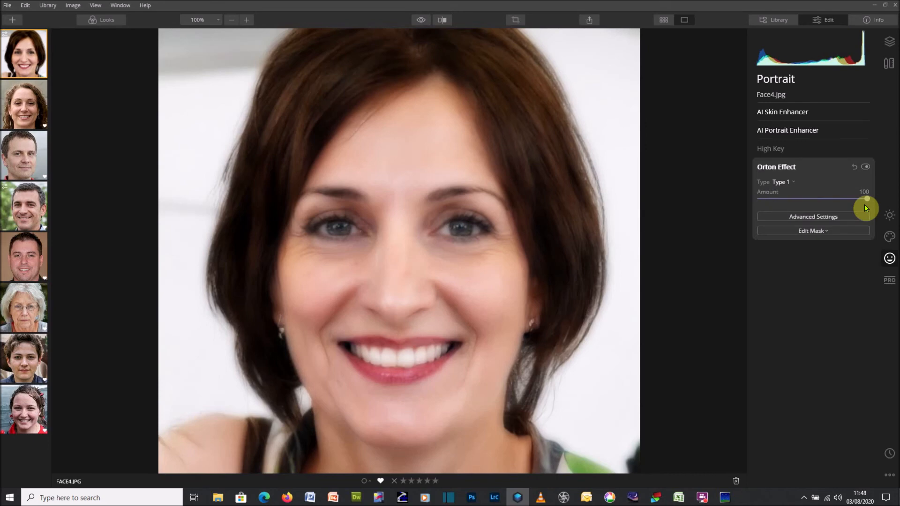
left_click_drag(867, 199, 789, 206)
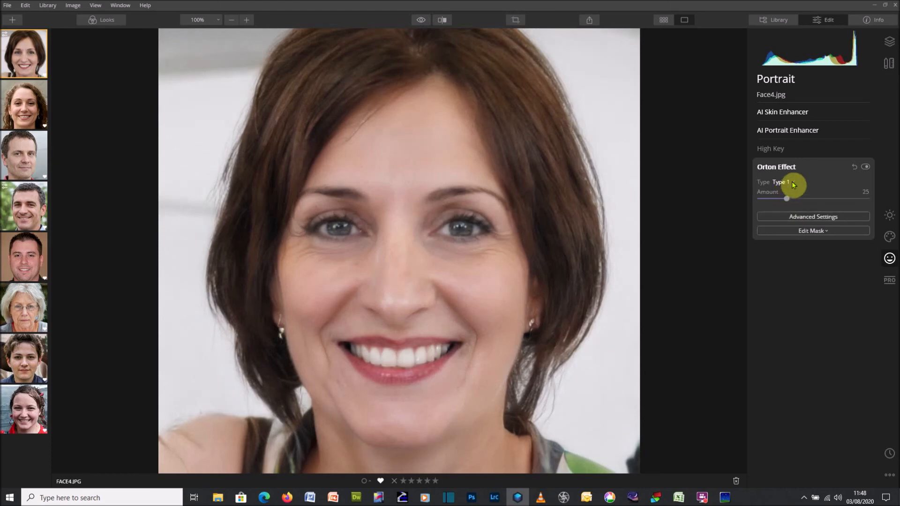
Collapse Orton Effect and compare the edited photo with the original using the before/after toggle and split view
left_click(786, 168)
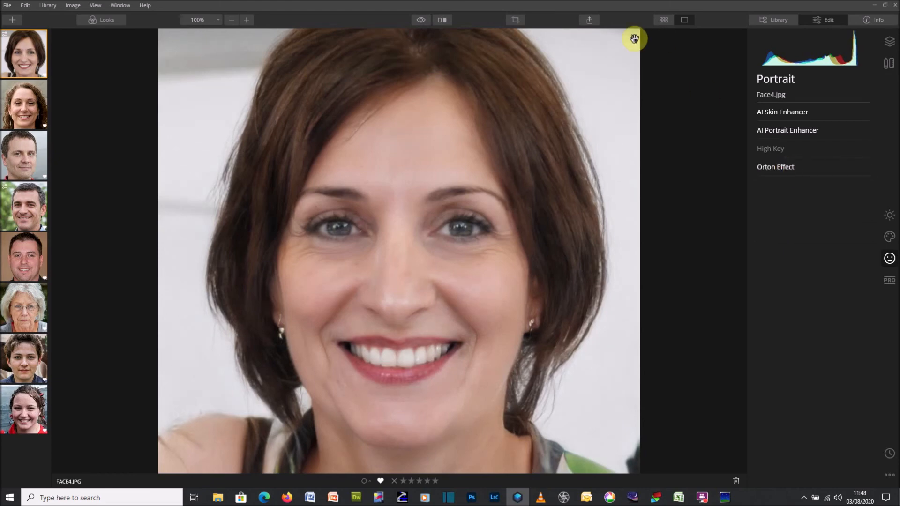
left_click(421, 21)
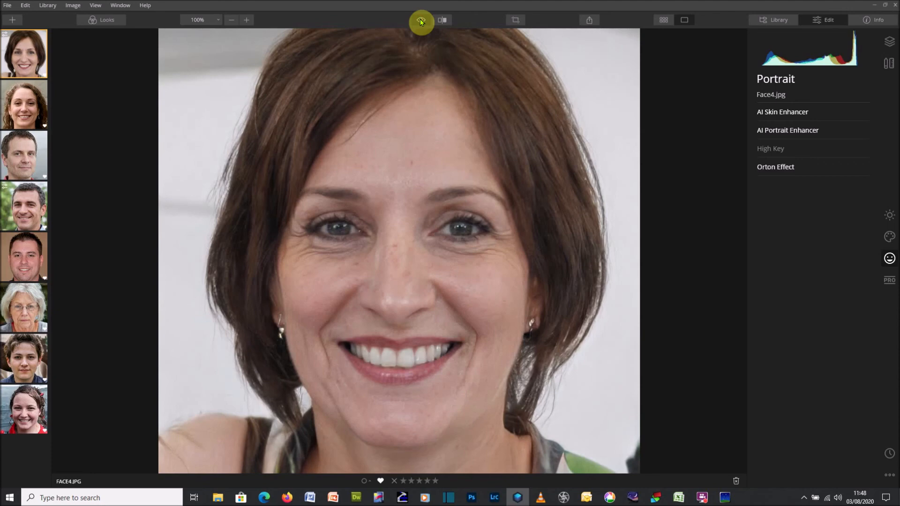
left_click(421, 21)
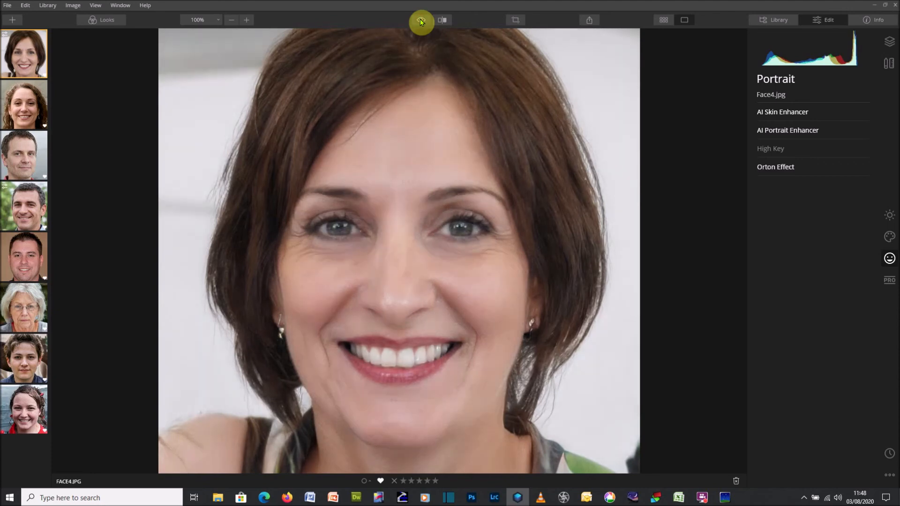
left_click(421, 22)
left_click(421, 21)
left_click(443, 19)
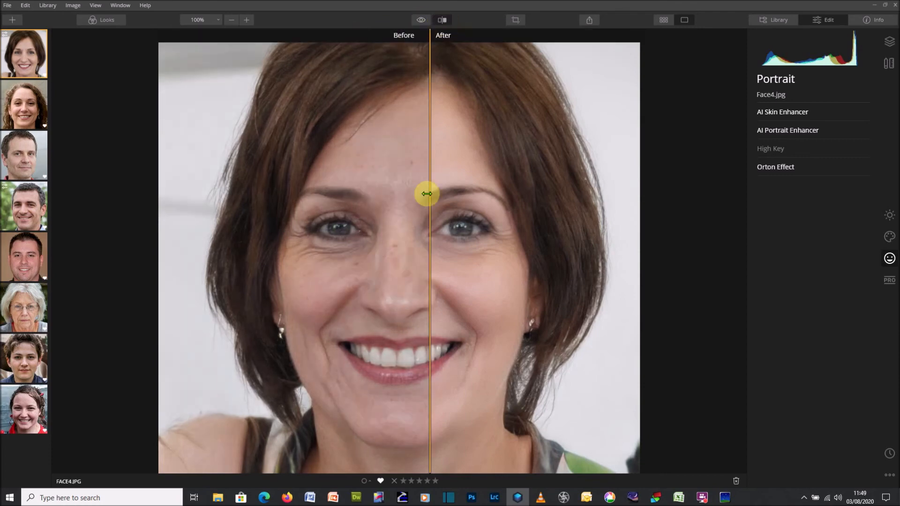
left_click_drag(429, 203, 390, 163)
left_click(441, 21)
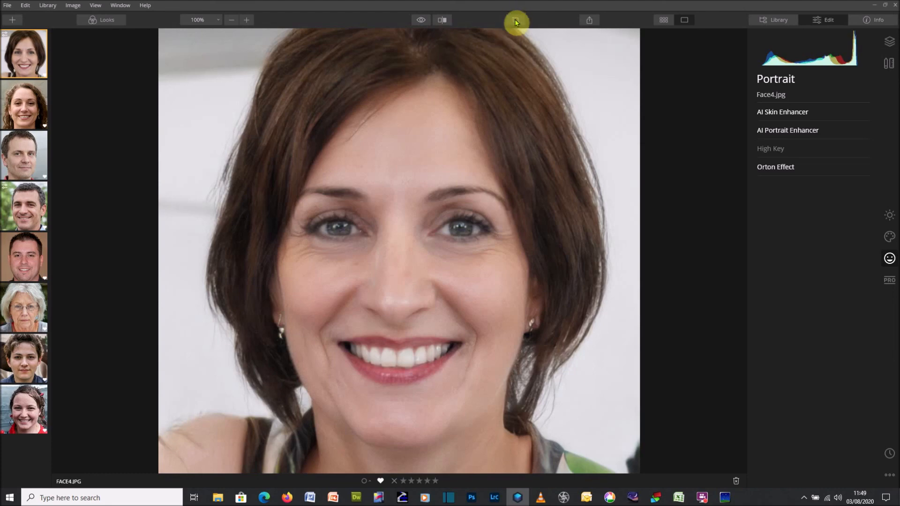
Export the image as a JPEG named Face4 Edit
left_click(589, 21)
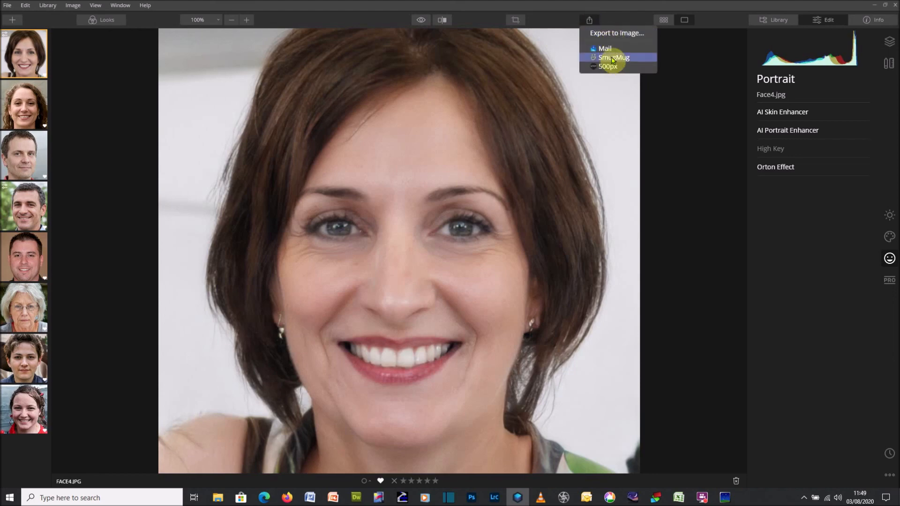
left_click(616, 32)
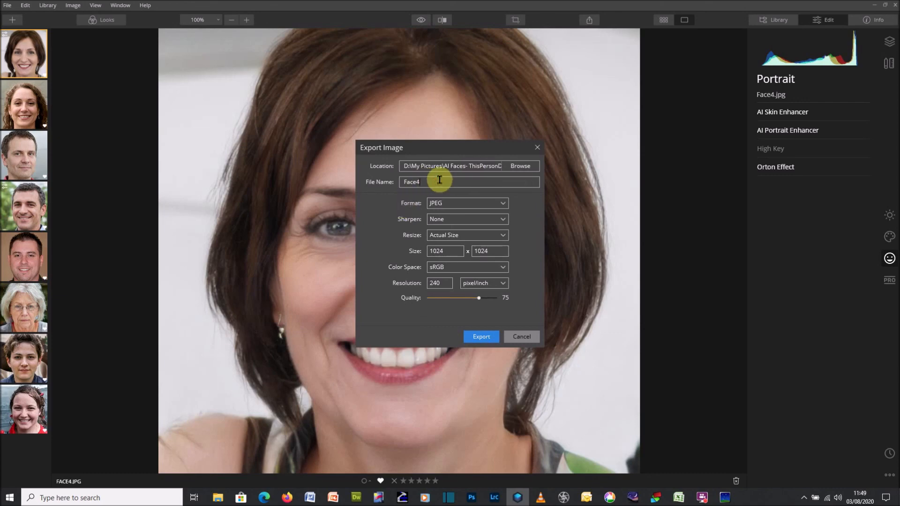
type("Edit")
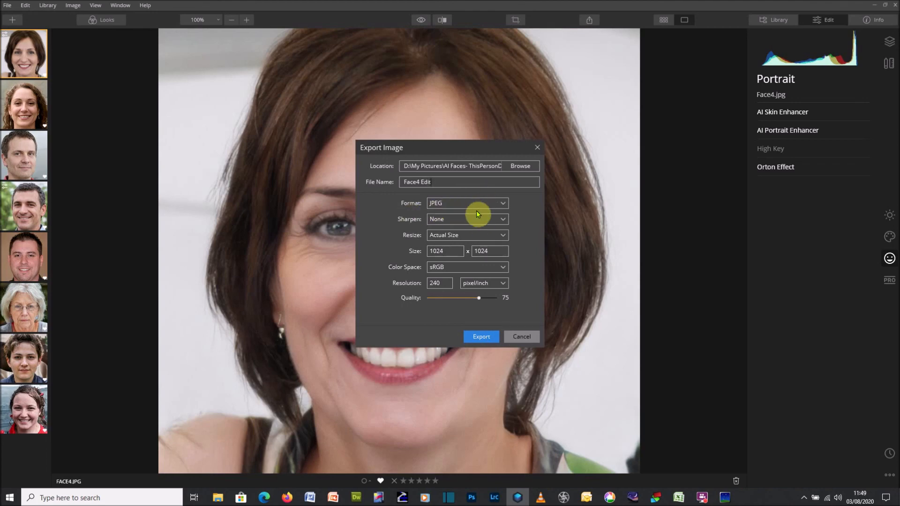
left_click(505, 236)
left_click(505, 236)
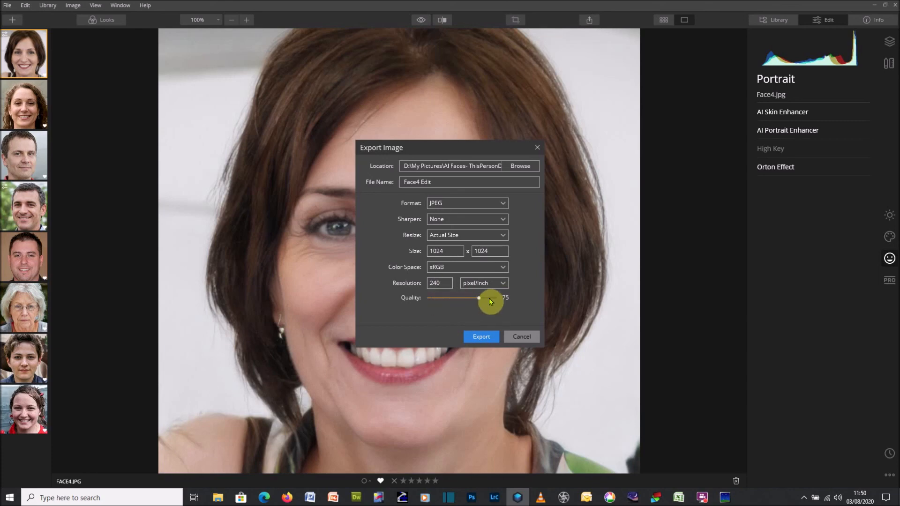
left_click(483, 337)
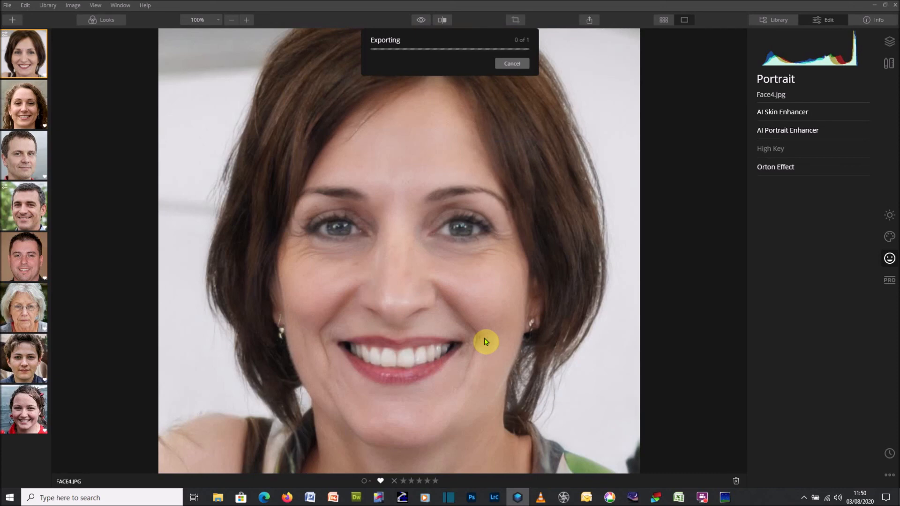